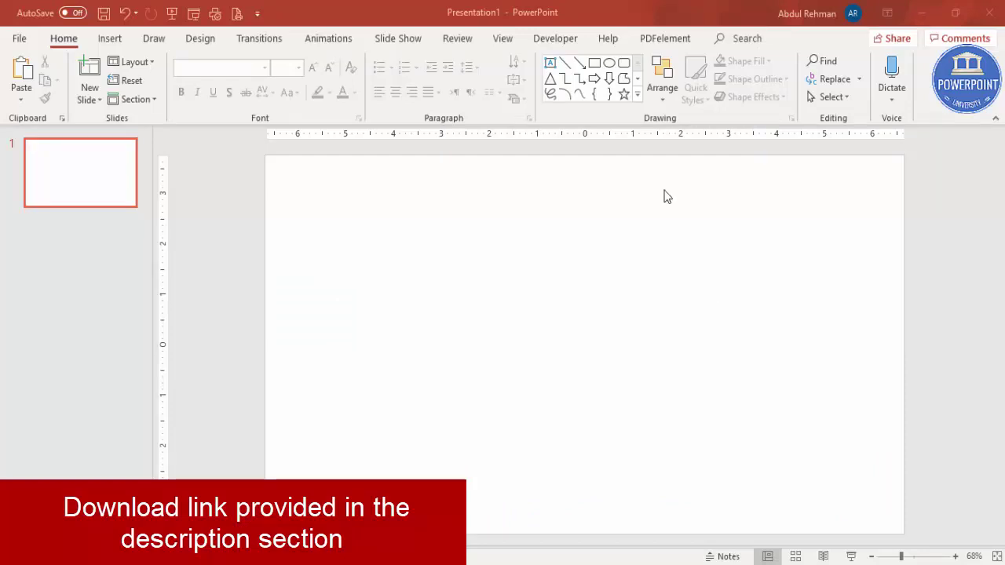
- Set a custom slide size of A4 Paper (210x297 mm) in portrait orientation, maximizing content
click(205, 38)
click(831, 98)
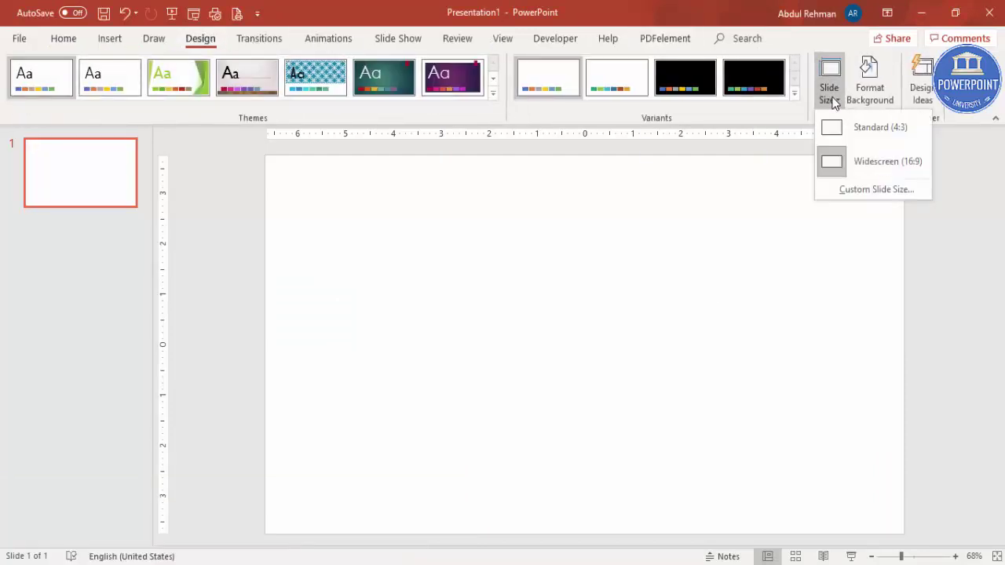
click(848, 191)
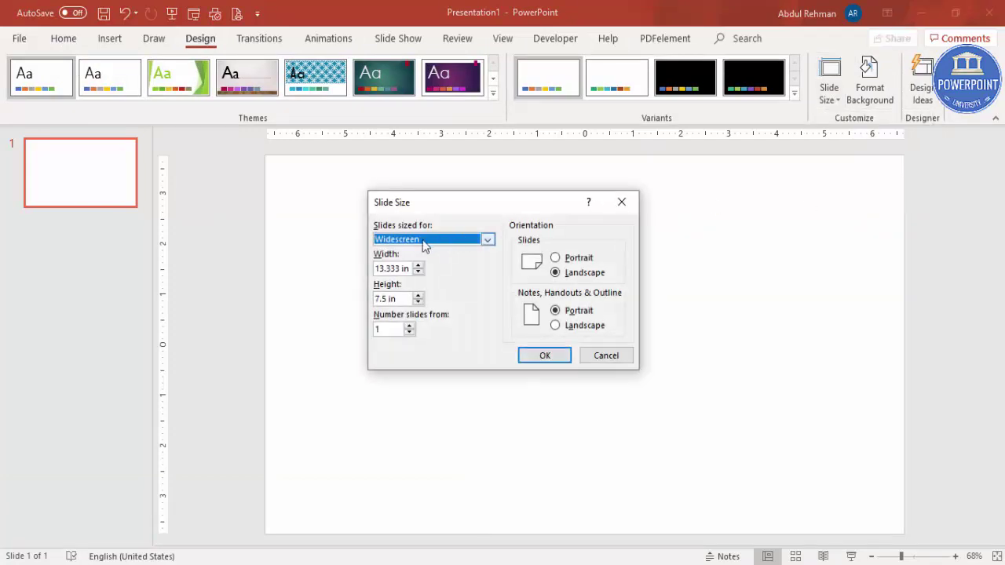
click(464, 240)
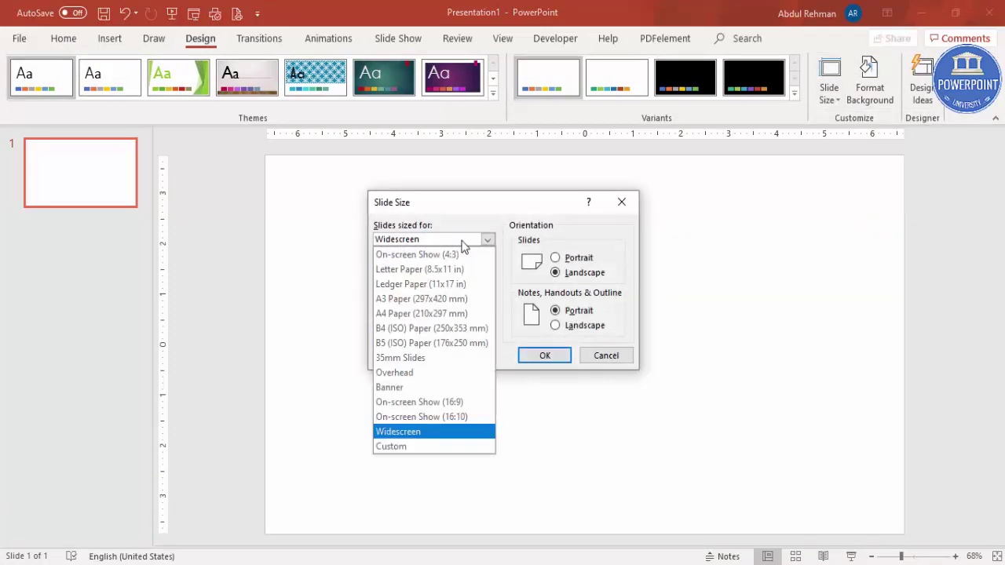
click(405, 312)
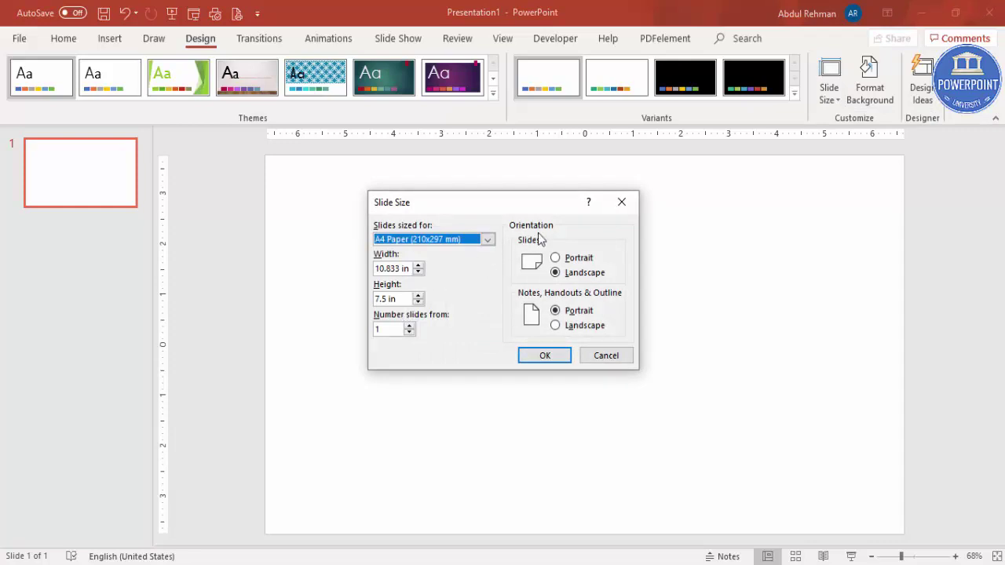
click(555, 258)
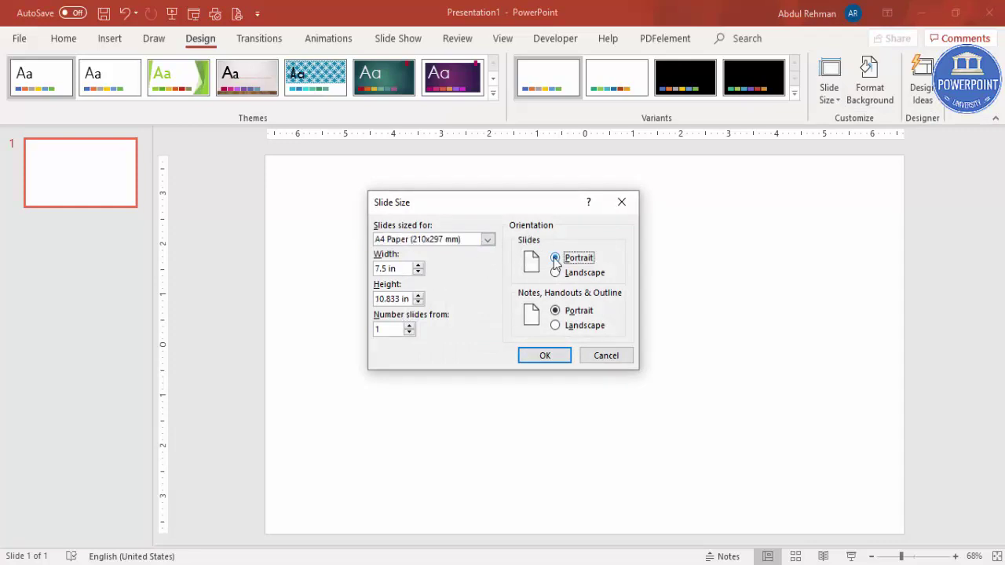
click(545, 355)
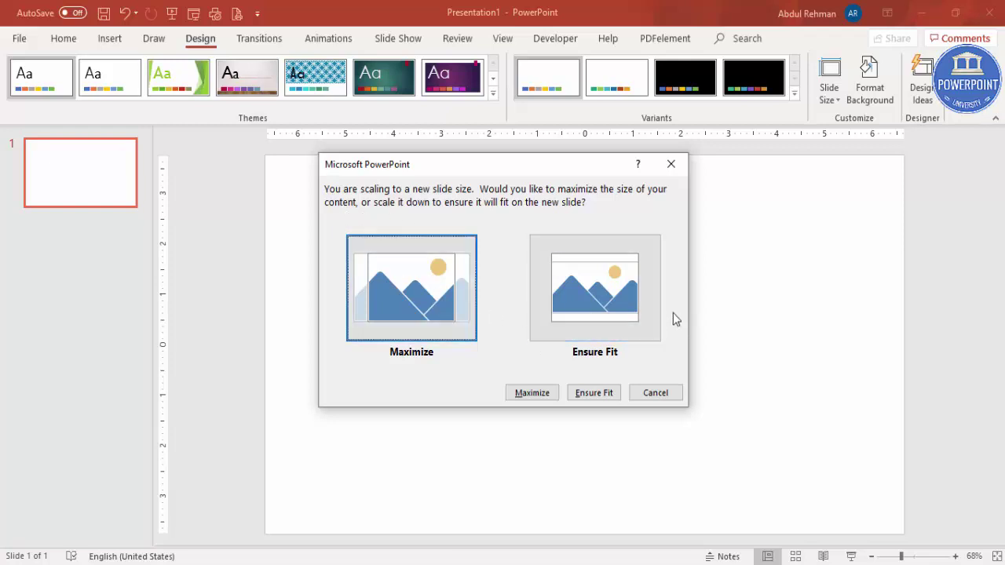
click(439, 293)
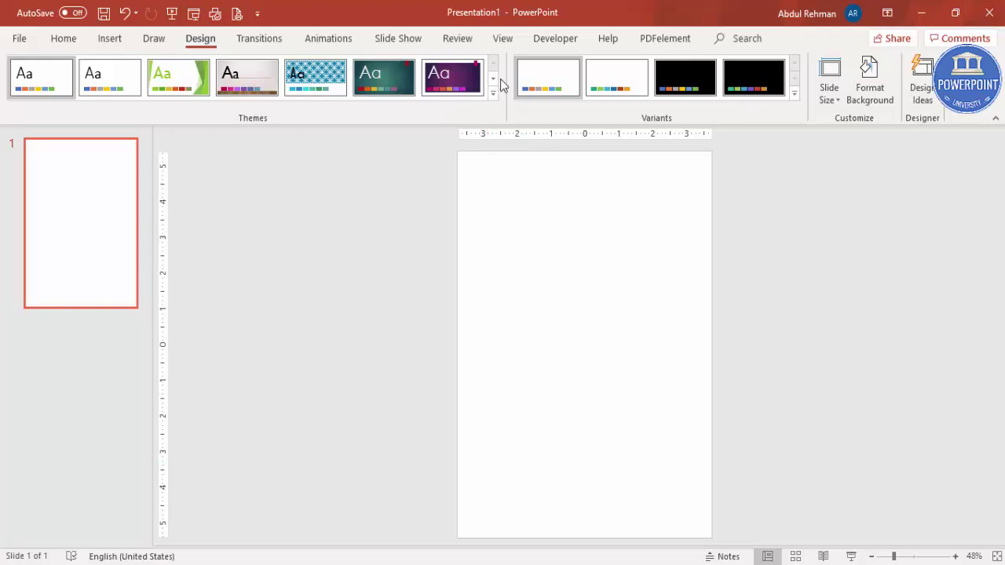
- In Slide Master view, add a vertical guide placed about 3.58 in left of centre
click(502, 39)
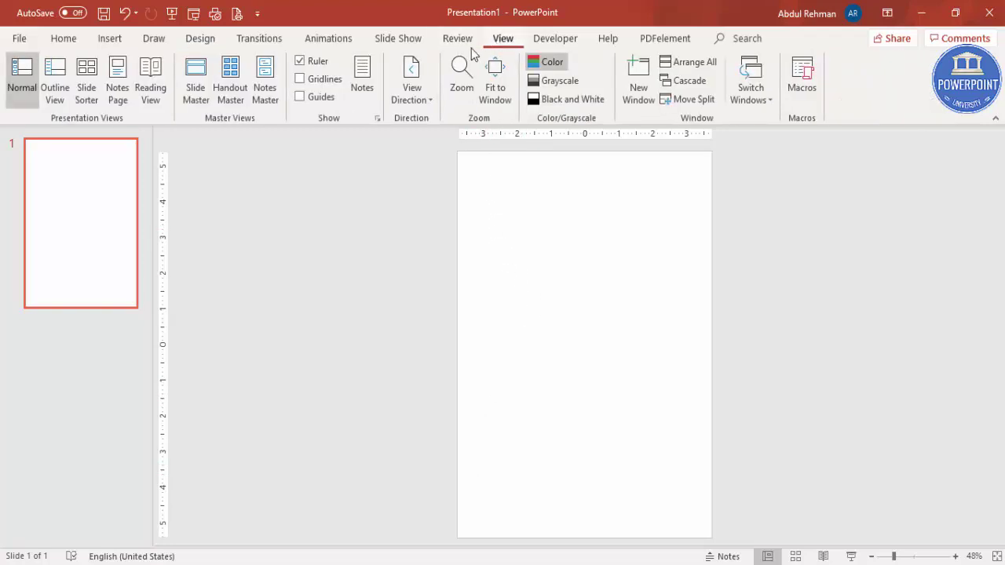
click(196, 78)
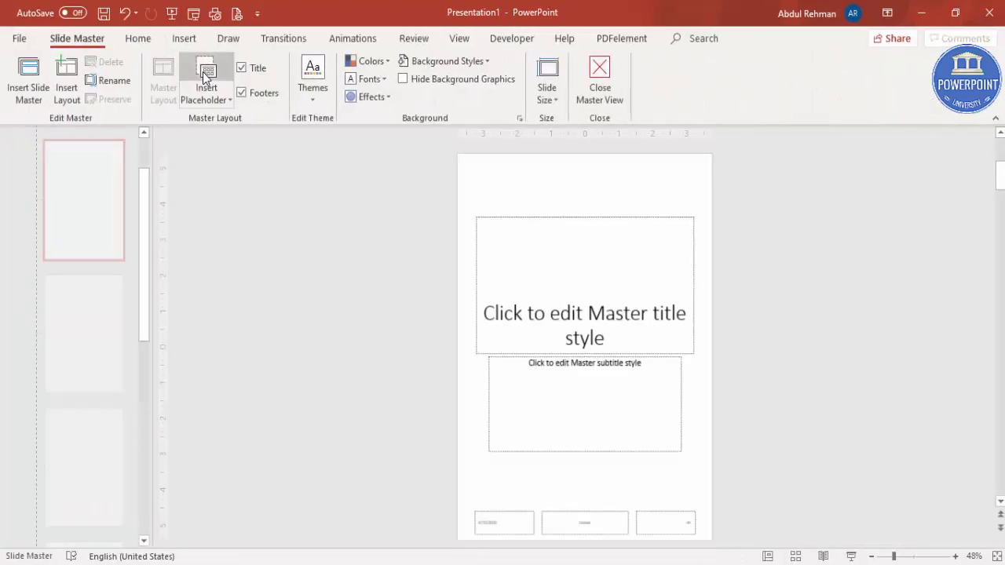
right_click(460, 264)
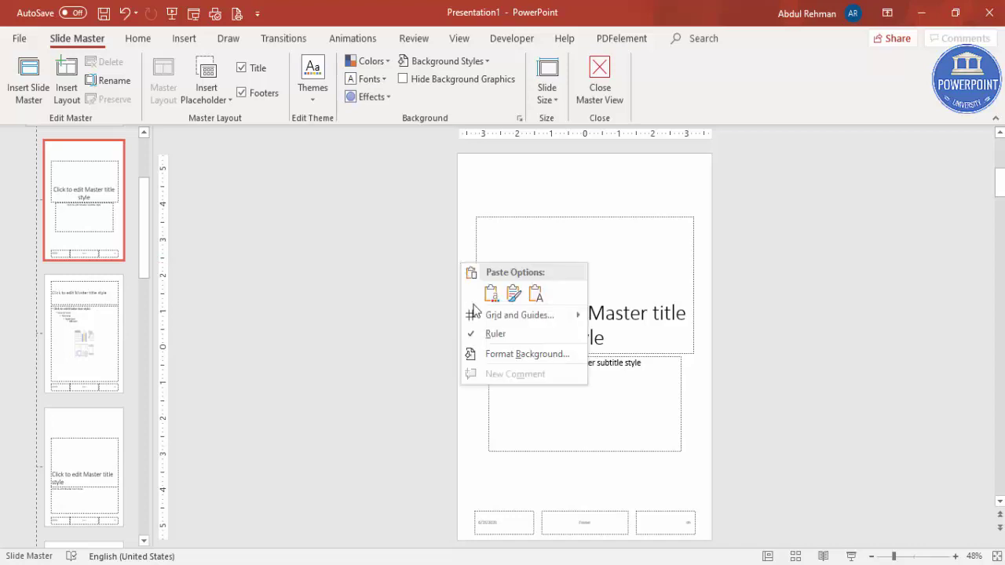
mouse_move(581, 319)
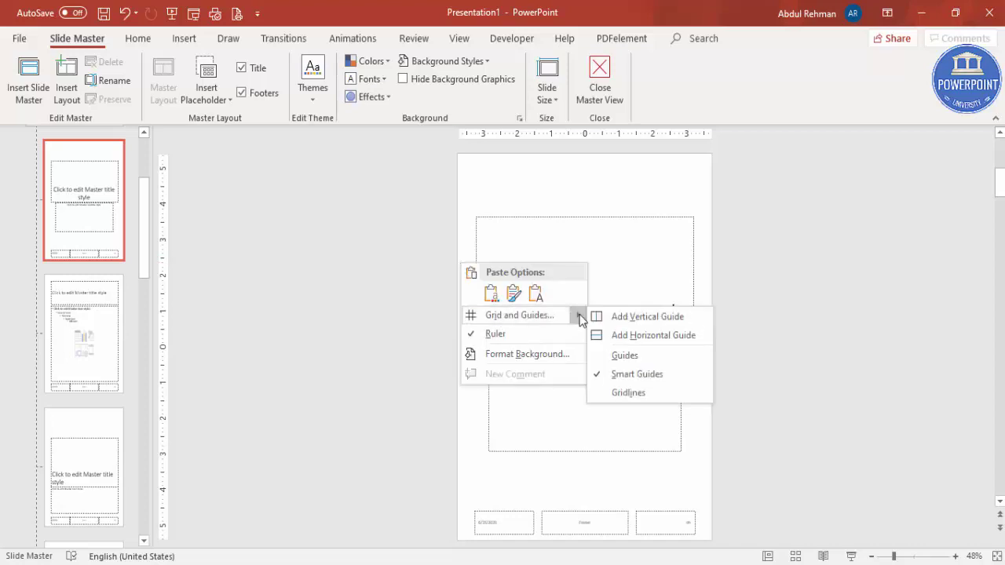
click(667, 321)
drag(586, 175, 464, 173)
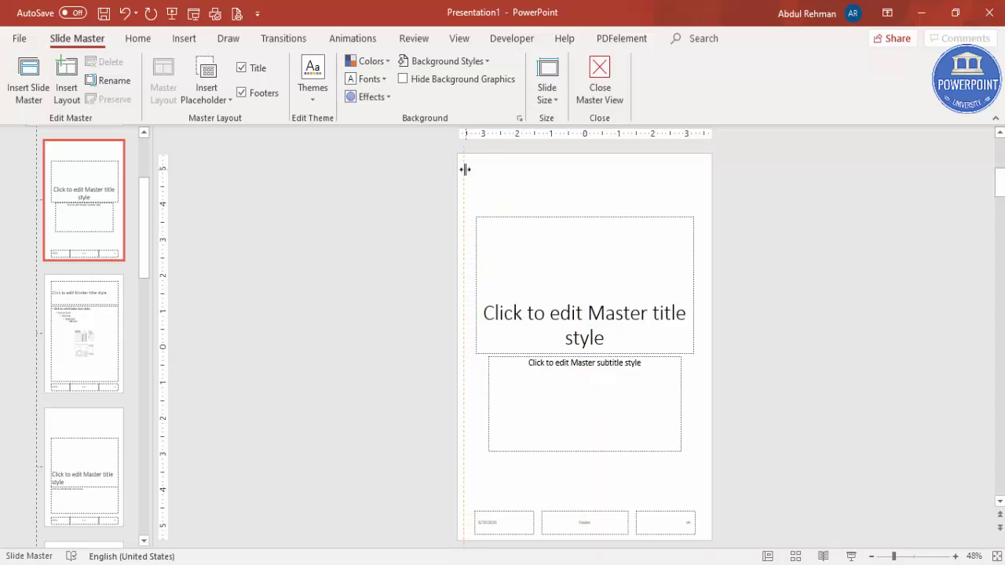
- Add a second vertical guide and position it near the slide's right edge
right_click(465, 169)
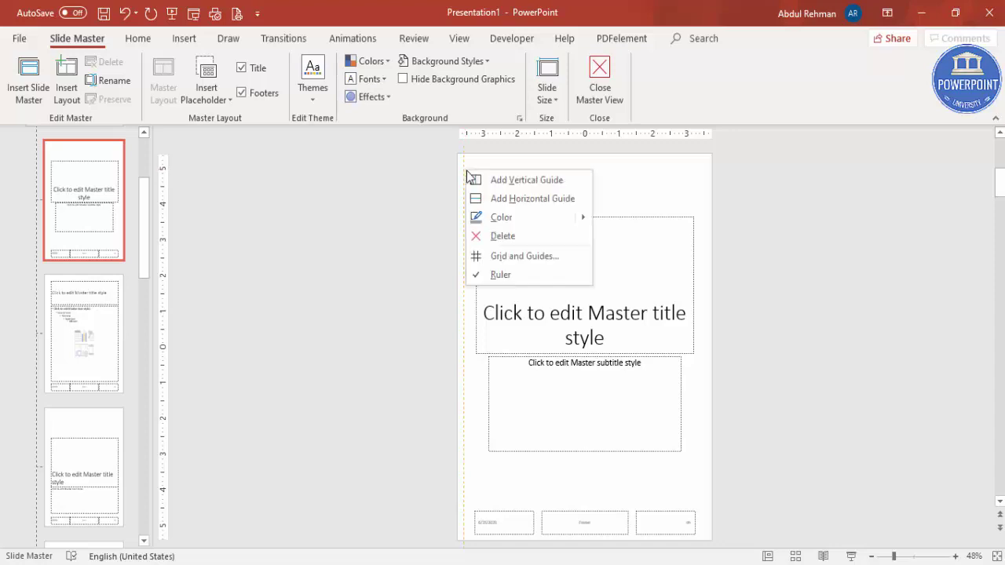
click(510, 182)
drag(466, 175, 703, 181)
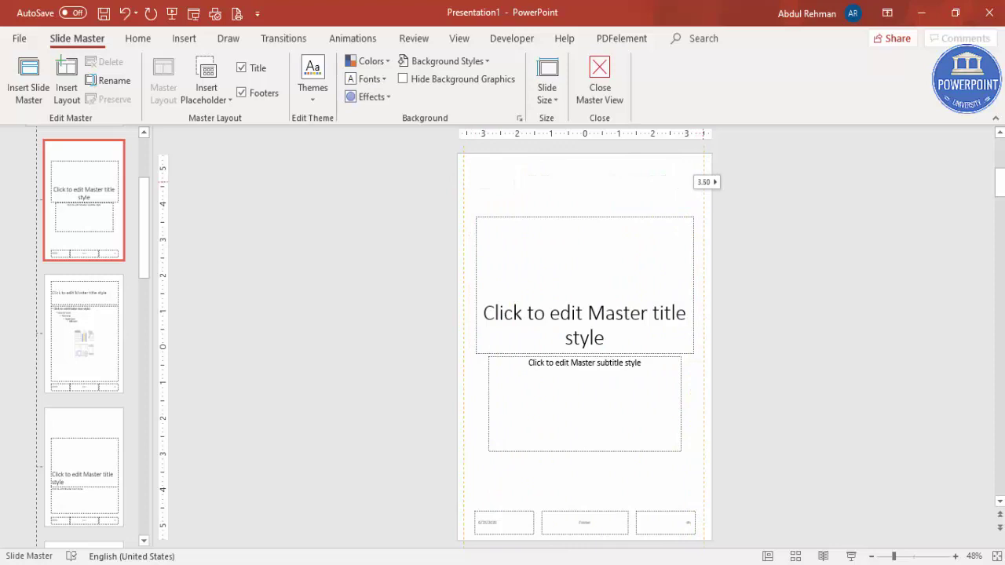
drag(704, 181, 705, 181)
- Add two horizontal guides placed 5.25 in above and below the centre
right_click(705, 177)
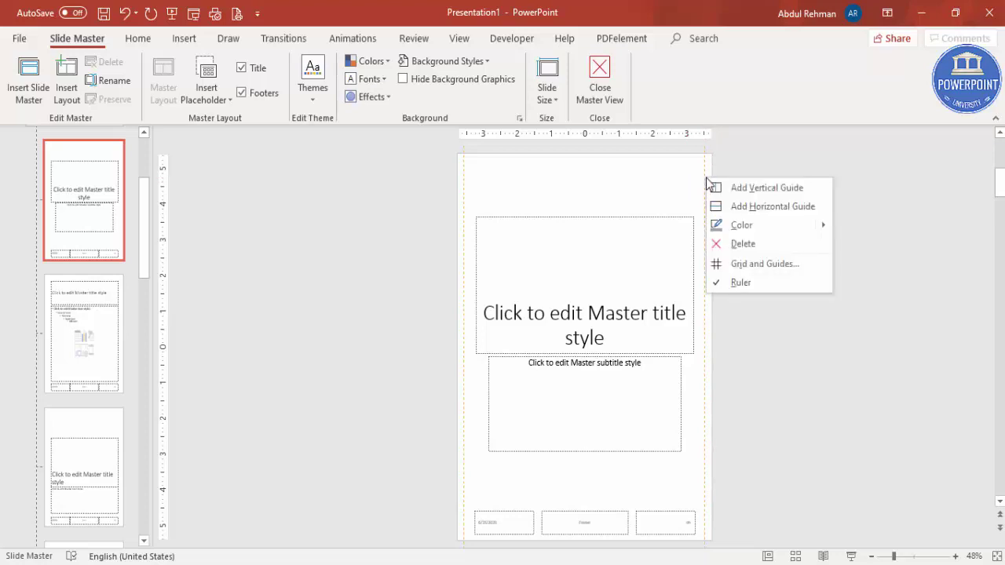
click(771, 211)
drag(656, 179, 656, 160)
right_click(655, 160)
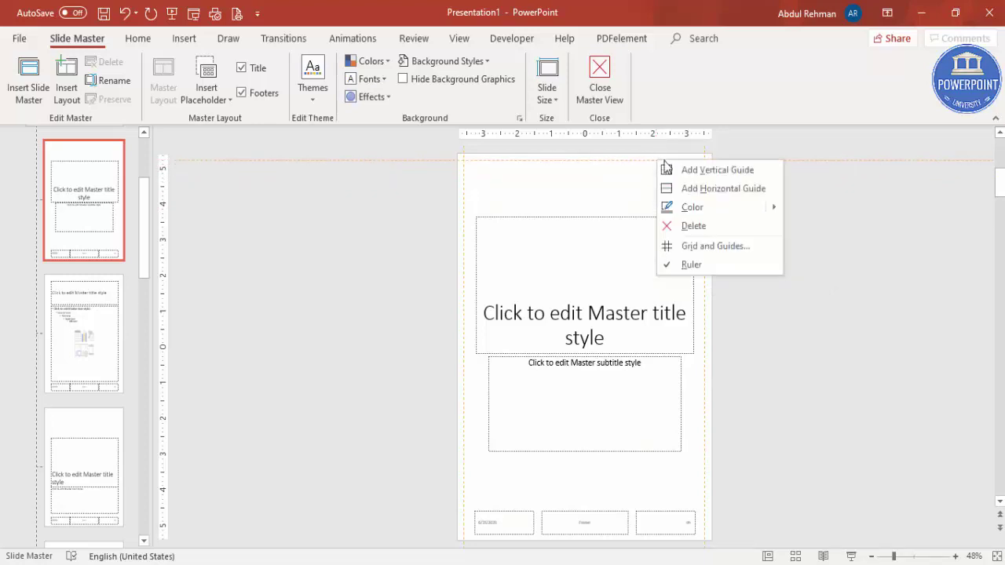
click(695, 189)
drag(644, 166, 591, 538)
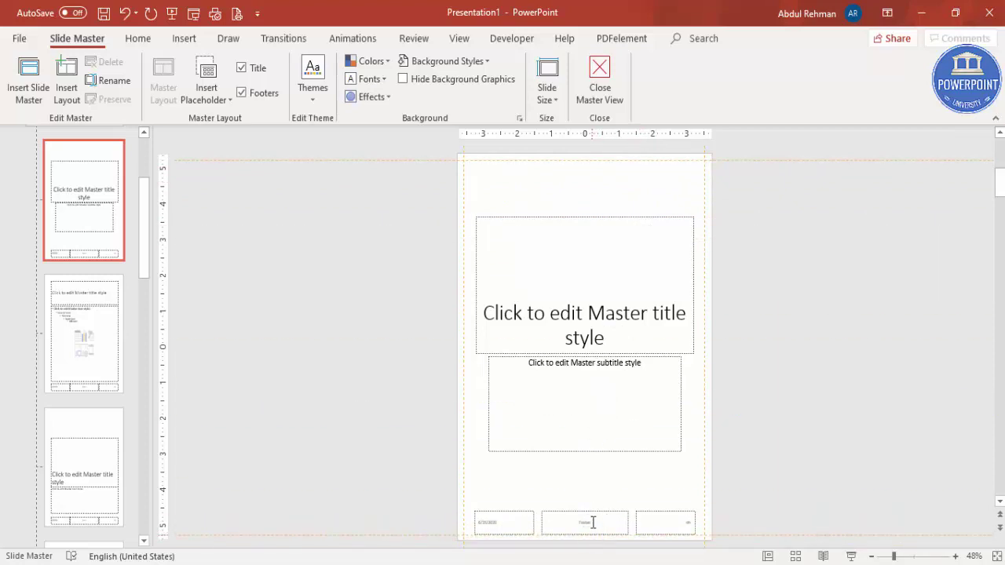
click(595, 75)
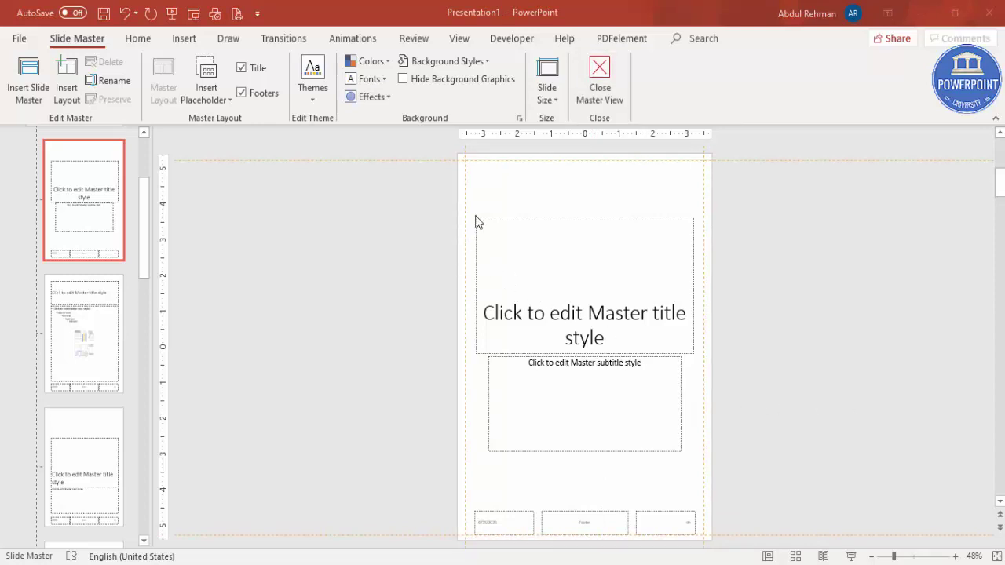
- Close Master View and turn on Guides so the margin and centre guides show
click(602, 76)
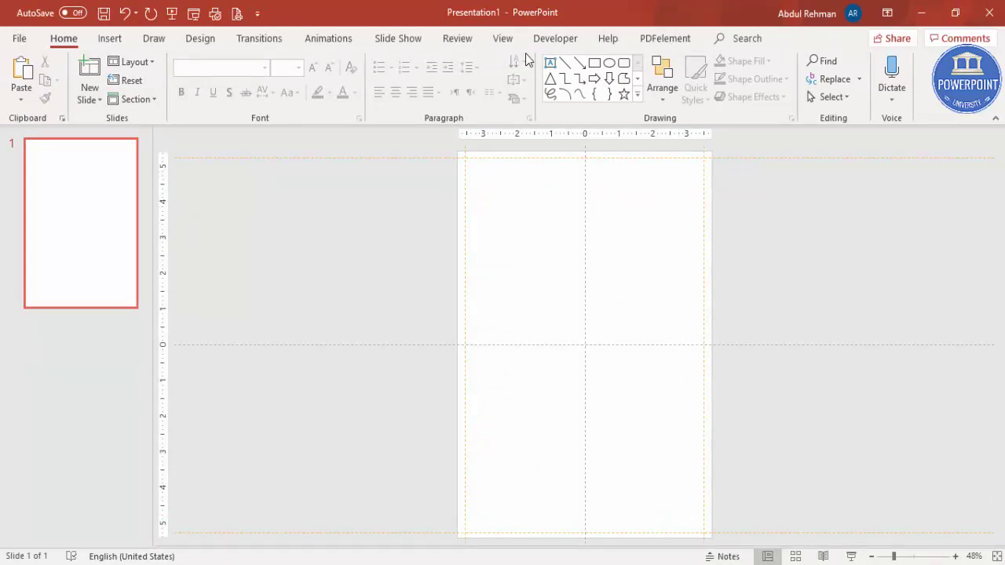
click(501, 40)
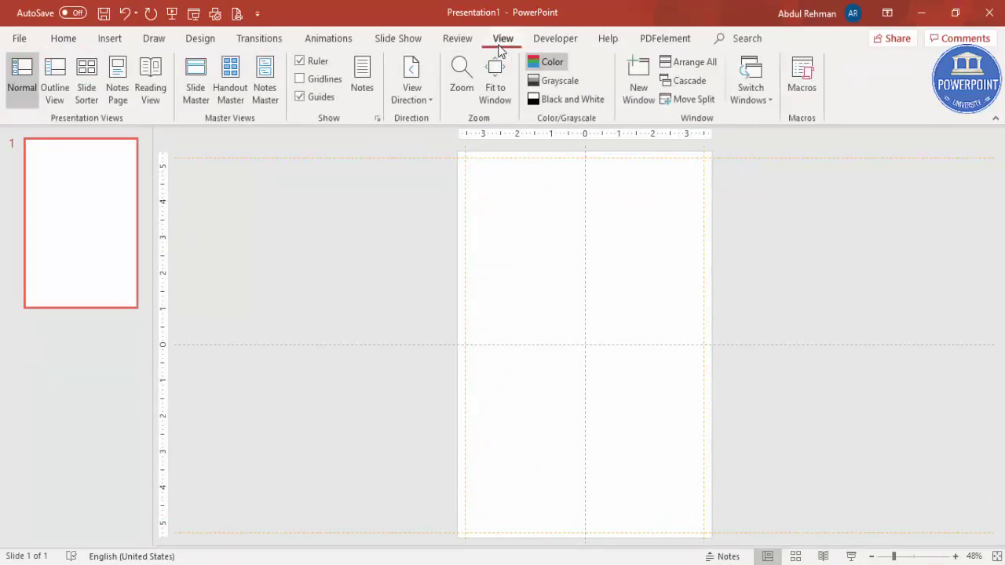
click(299, 98)
click(298, 97)
click(299, 97)
click(111, 41)
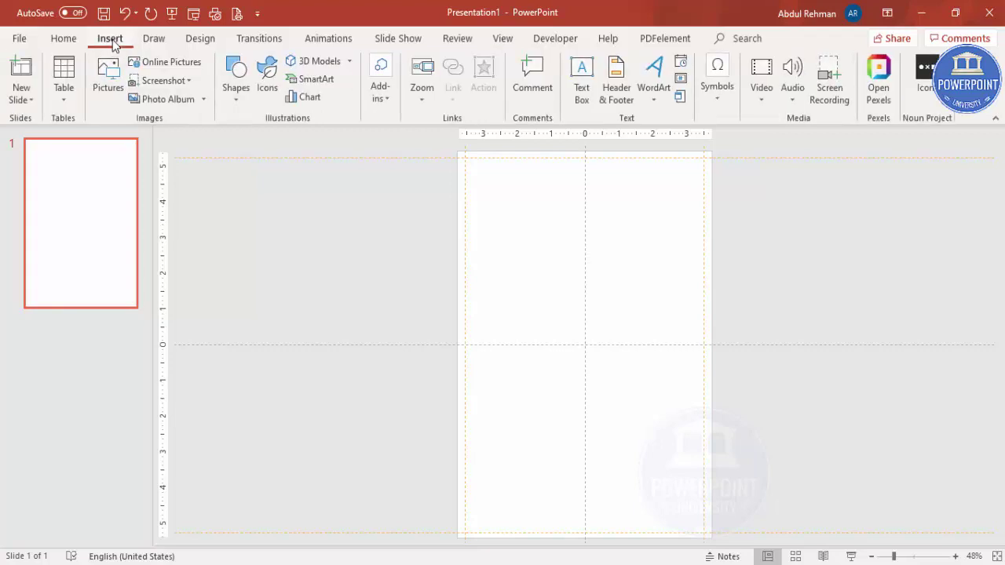
- Draw a 1.39 by 4.22 in rectangle in the top-left corner, no outline, dark navy fill
click(235, 95)
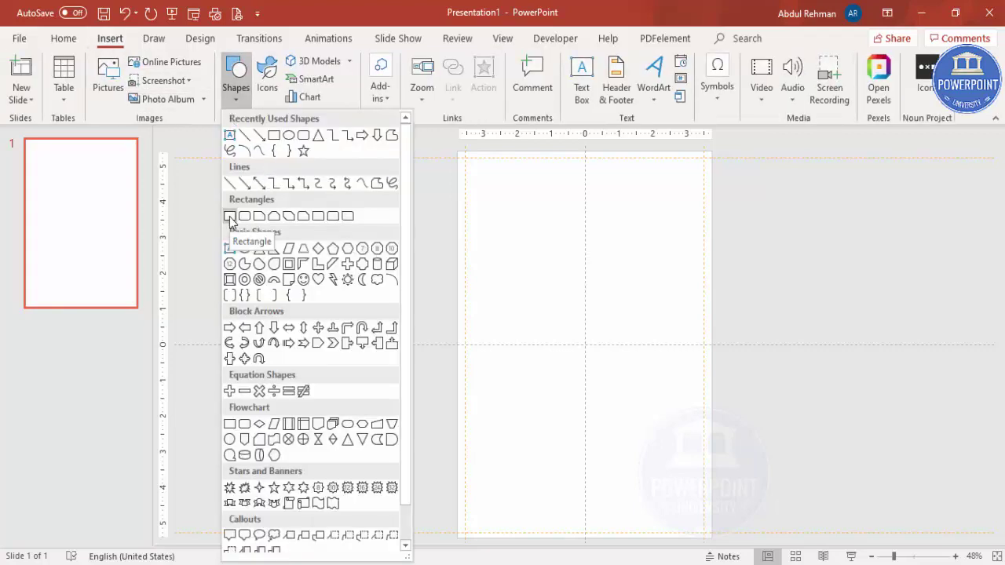
click(230, 216)
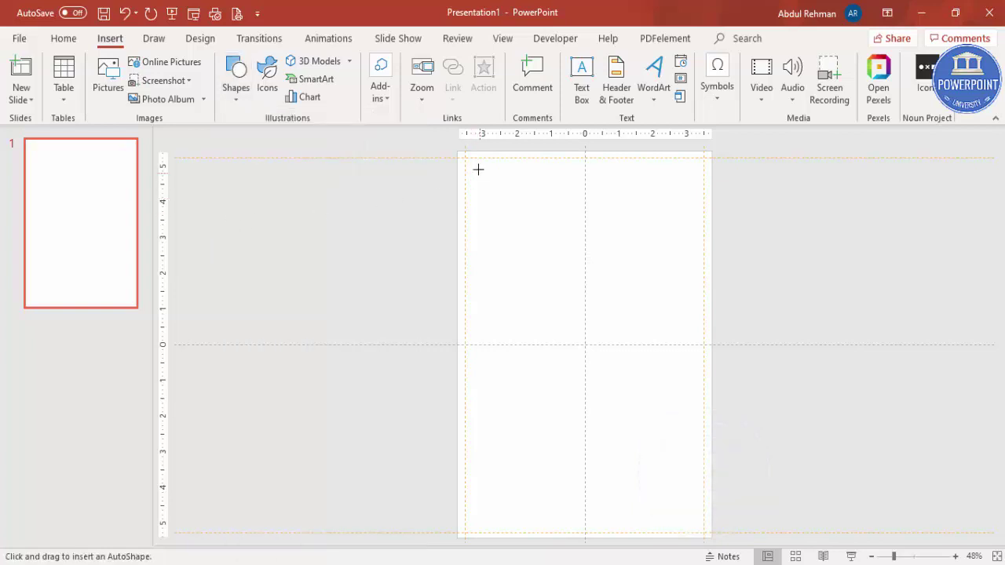
drag(466, 152, 600, 202)
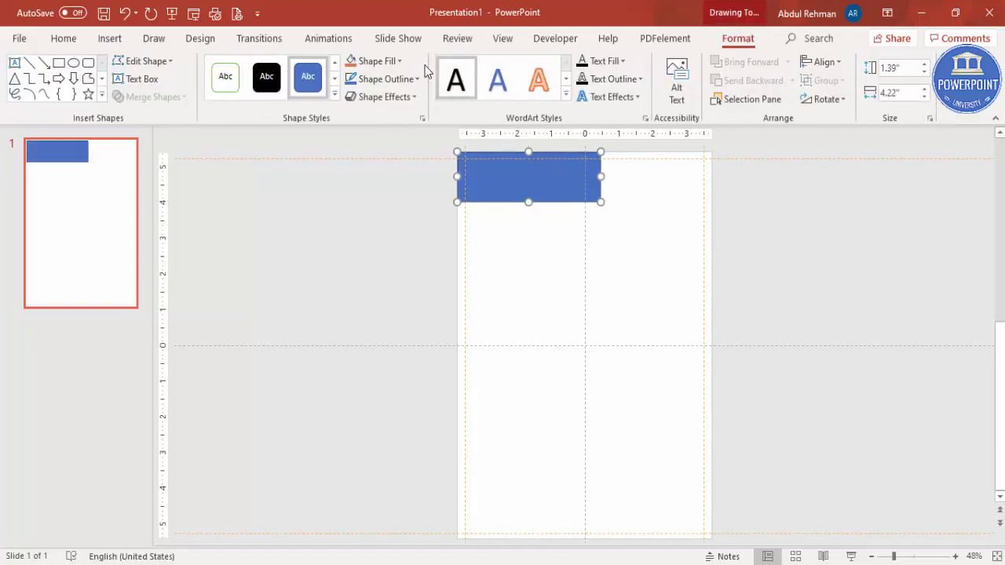
click(405, 81)
click(375, 216)
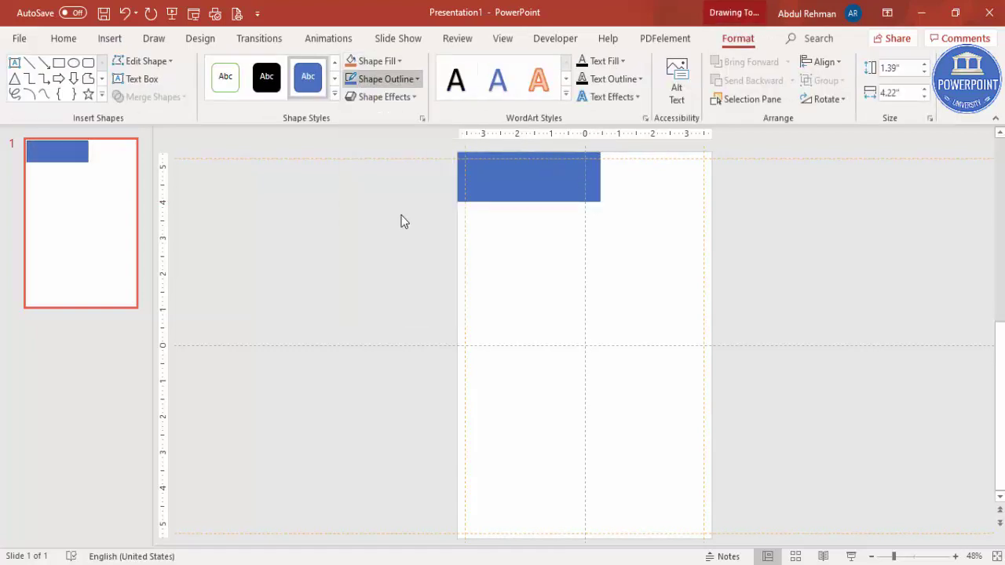
click(393, 67)
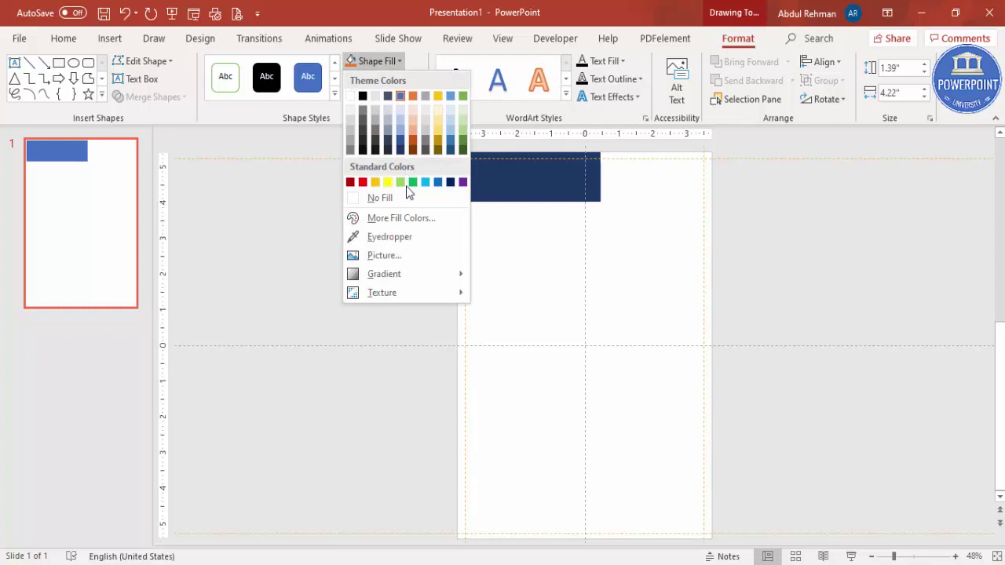
click(451, 183)
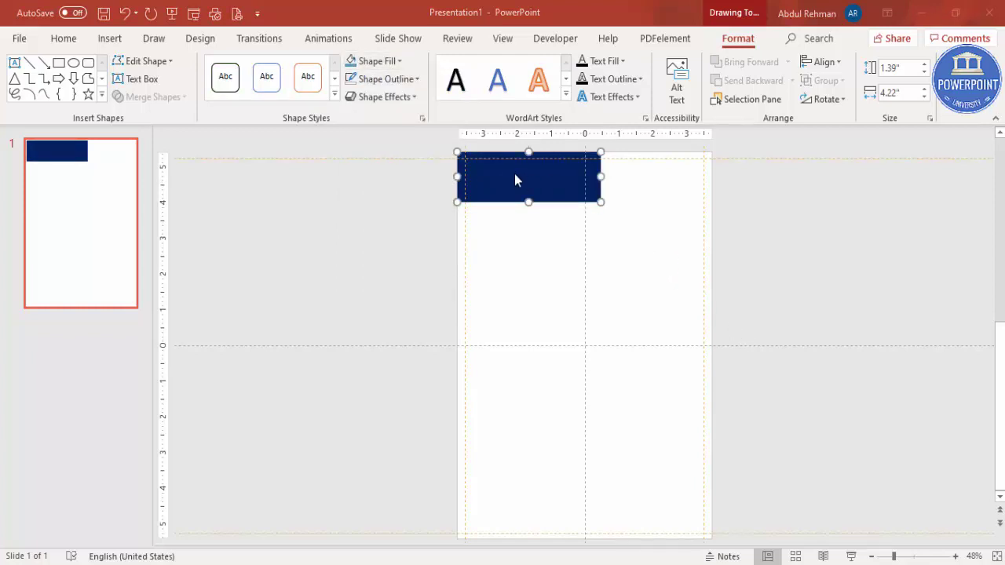
click(396, 68)
- Darken the band to navy and draw a navy, outline-free right triangle at its right end
click(362, 214)
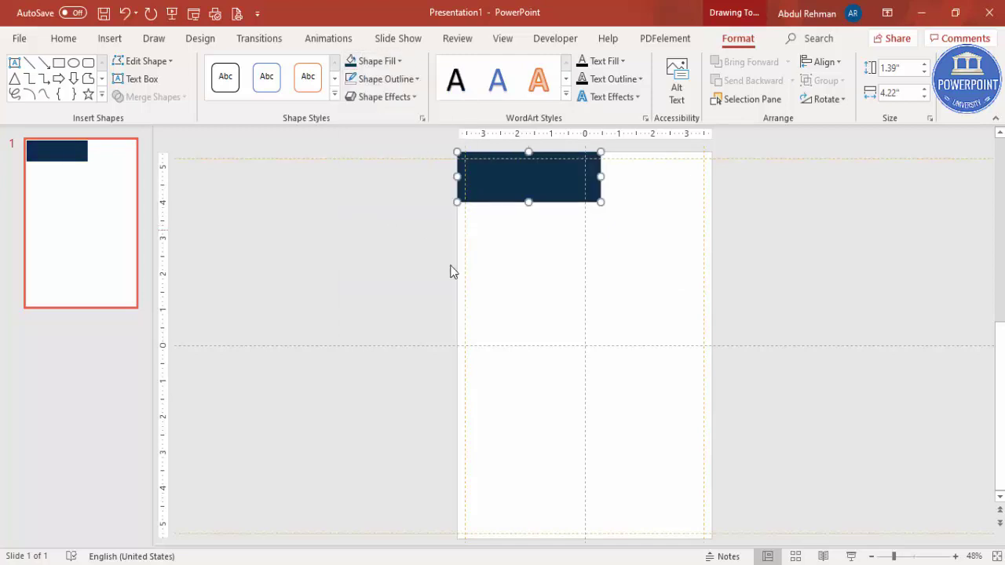
click(476, 278)
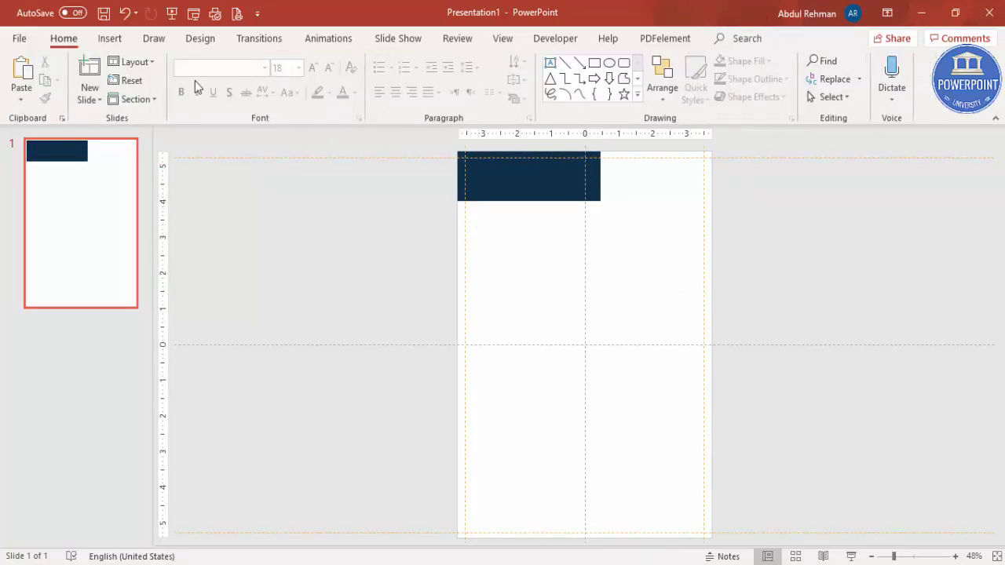
click(114, 43)
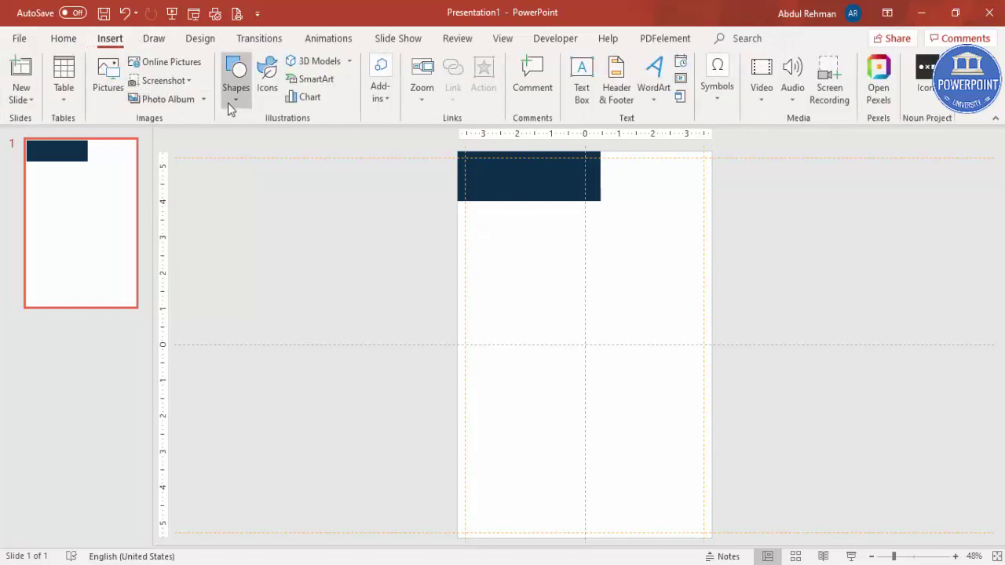
click(228, 103)
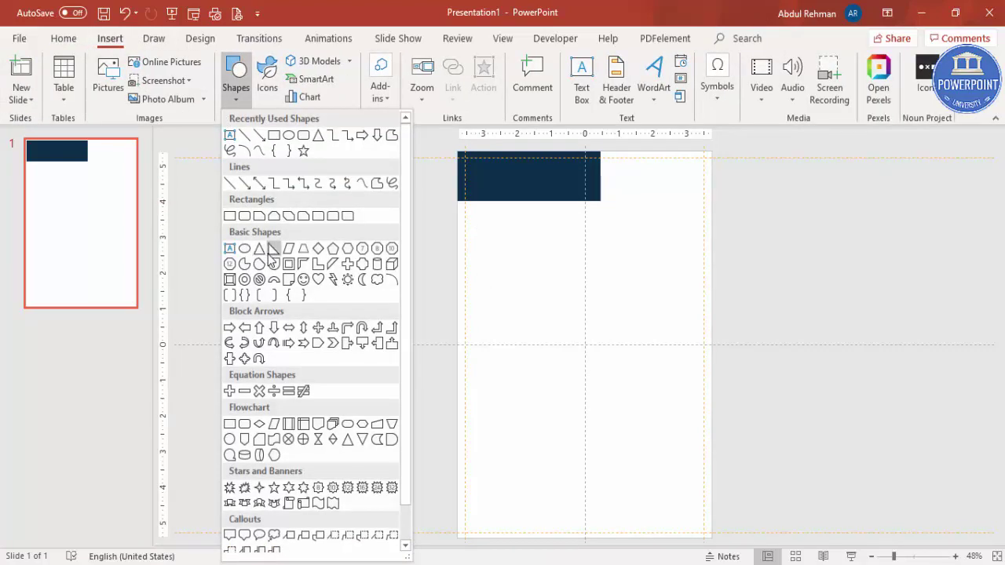
click(270, 250)
drag(601, 151, 621, 201)
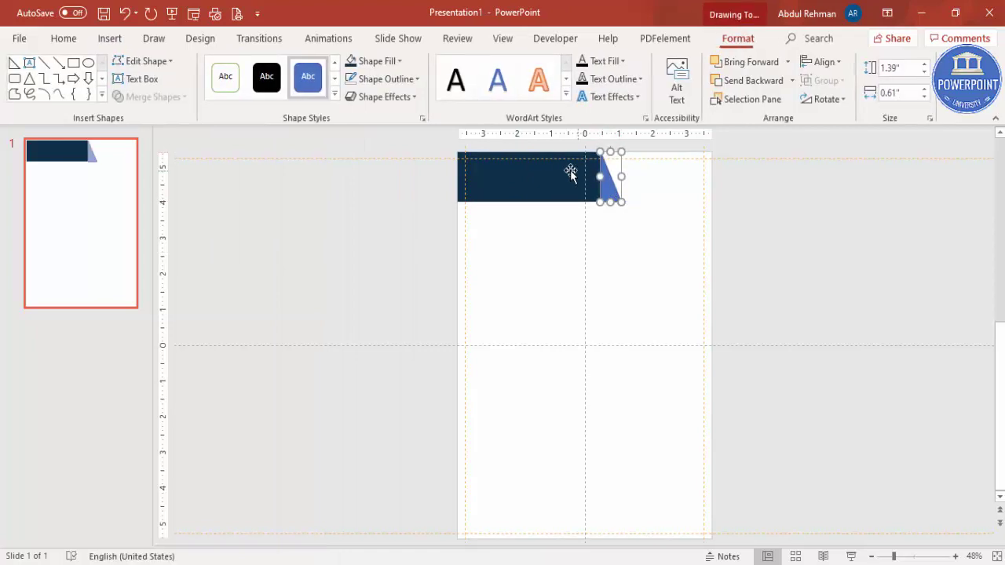
click(351, 63)
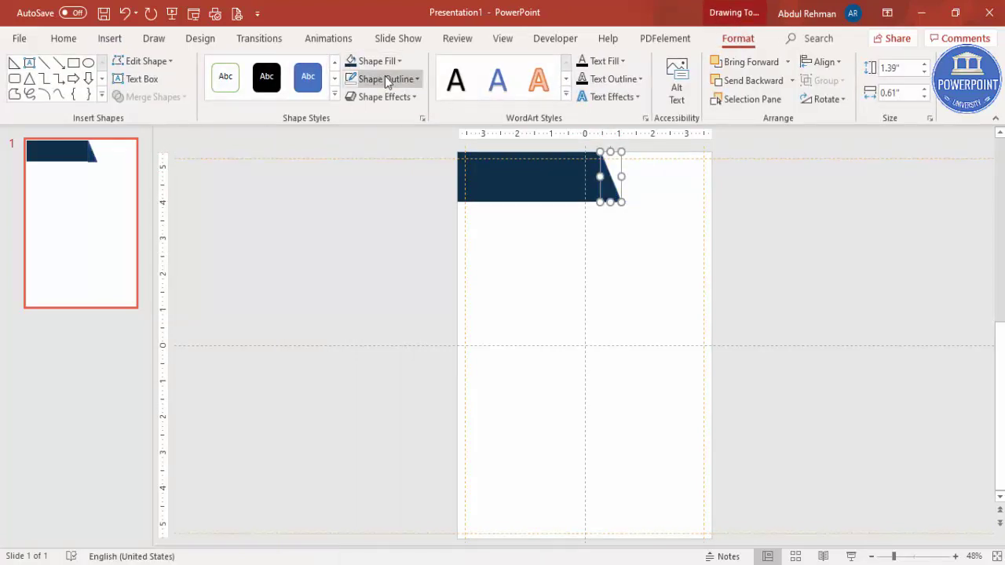
click(384, 78)
click(393, 247)
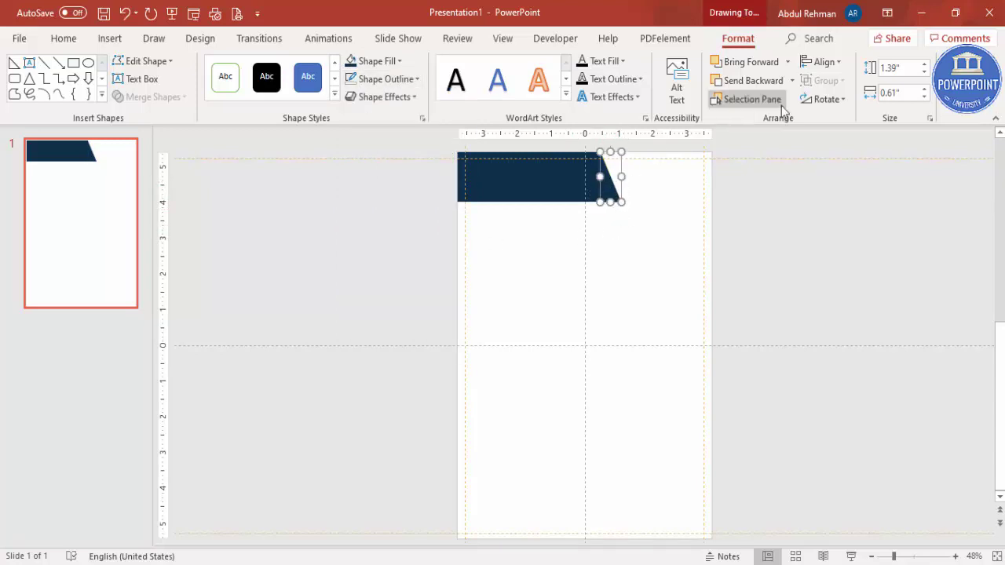
- Flip the triangle vertically so it forms the band's slanted right edge
click(817, 100)
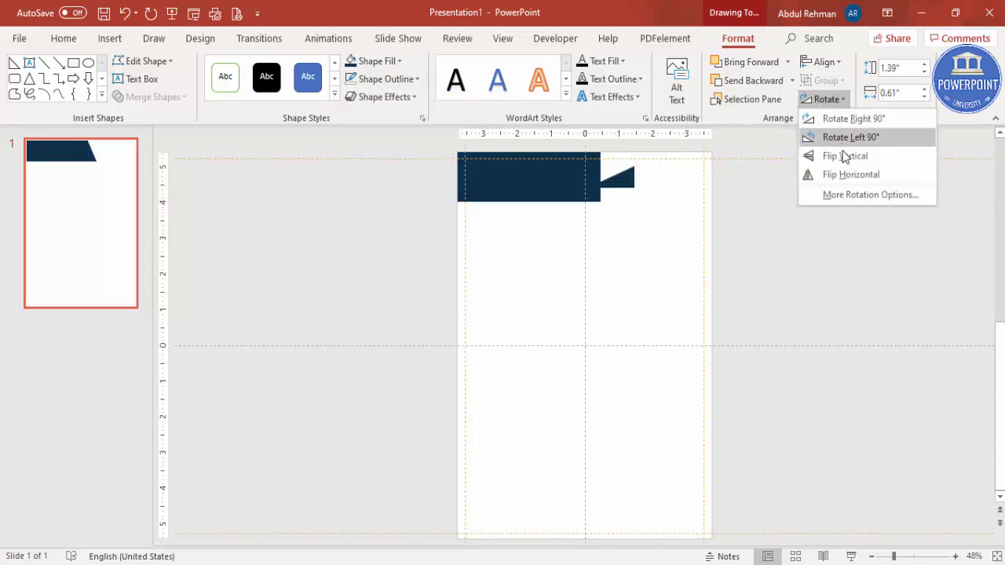
click(845, 157)
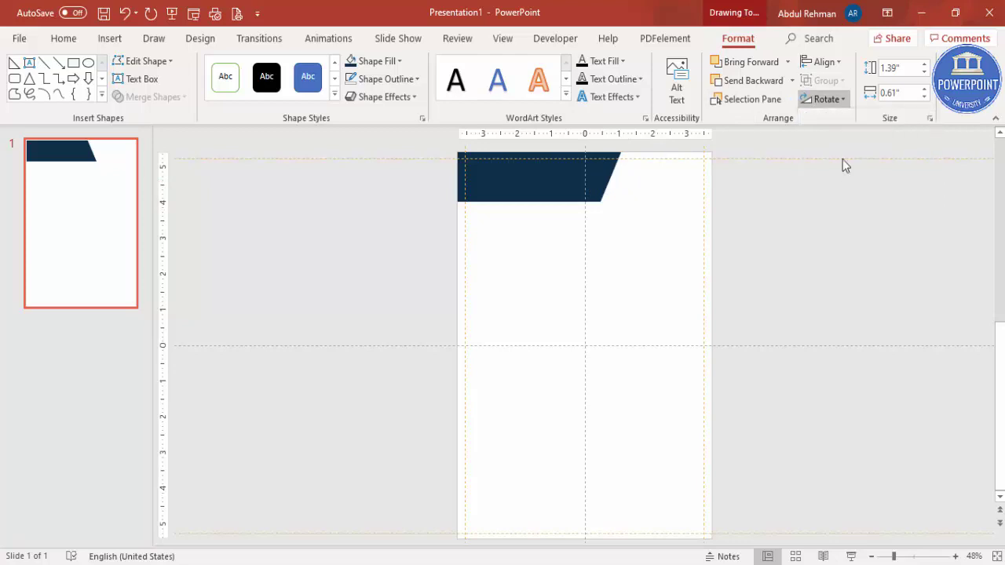
click(914, 556)
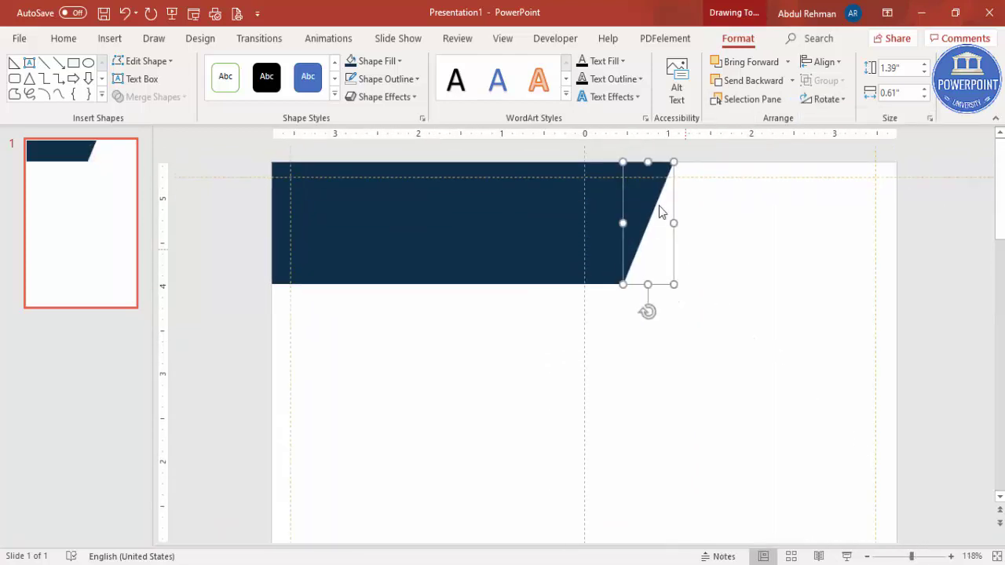
drag(647, 283, 646, 281)
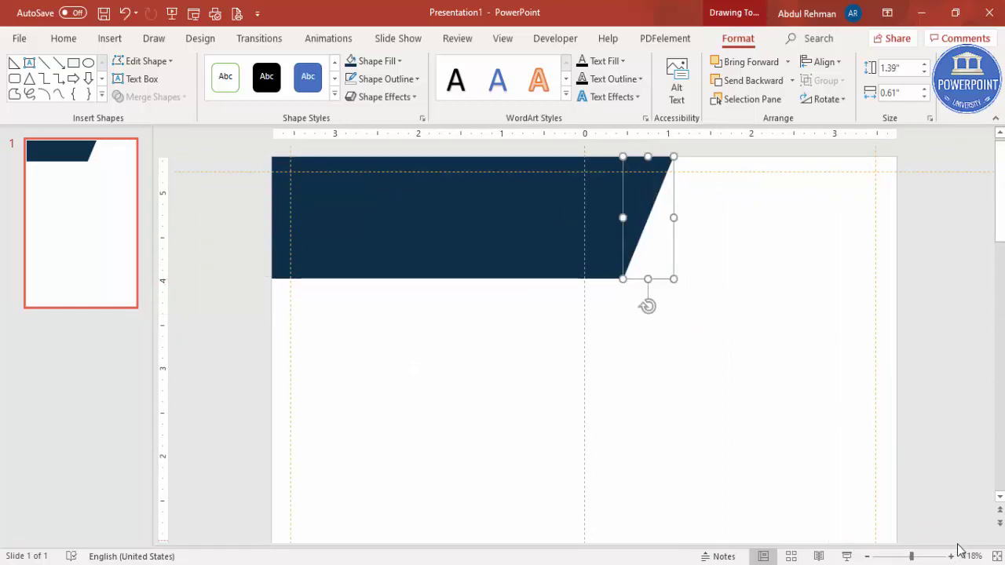
click(989, 556)
click(754, 263)
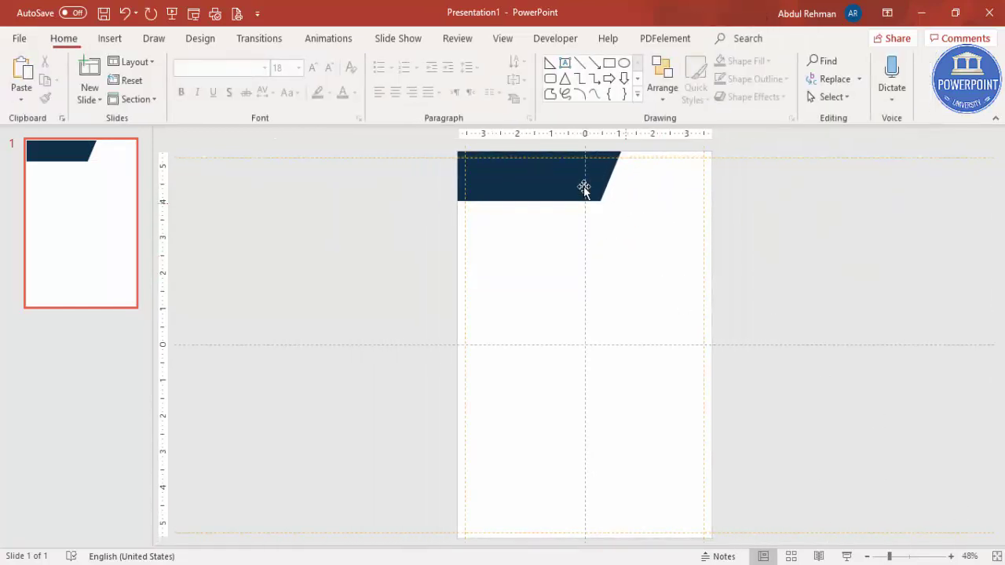
- Duplicate the navy rectangle, fill the copy teal, and move it up onto the navy band
click(502, 172)
drag(501, 172, 597, 280)
click(393, 63)
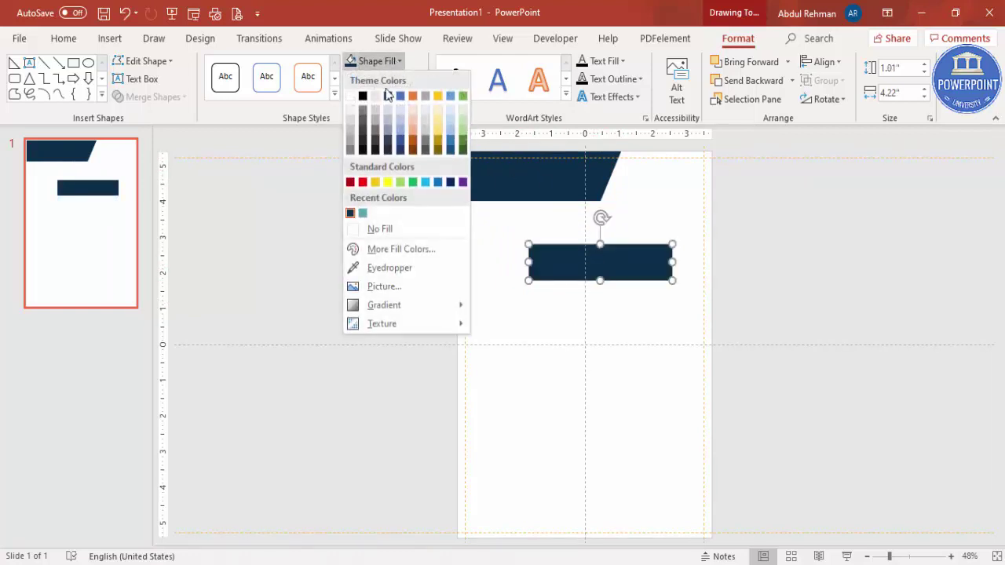
click(363, 213)
drag(642, 246, 666, 185)
- Narrow the teal band to 3.75 in and place it flush at the top-right corner
drag(568, 171, 585, 171)
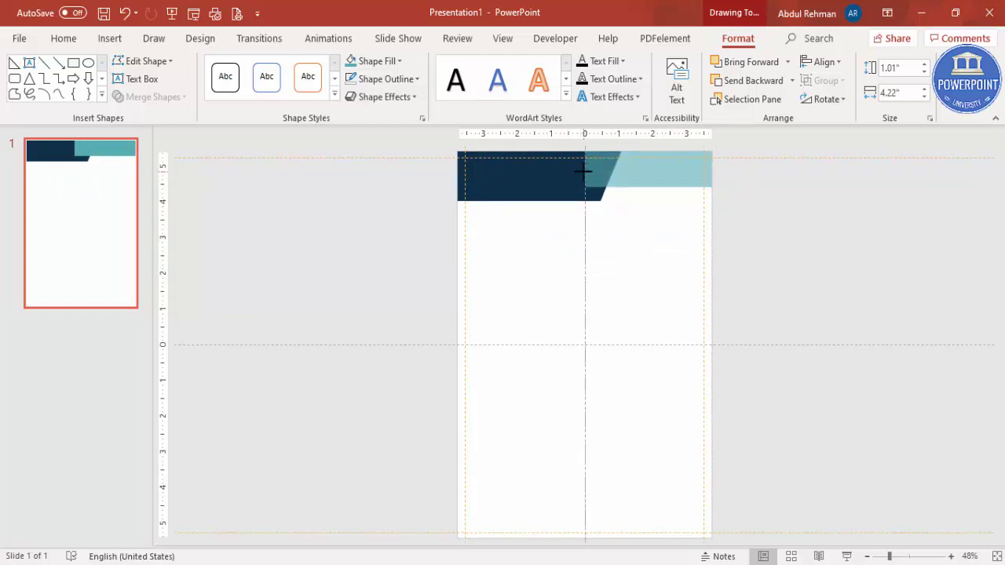
drag(585, 171, 585, 171)
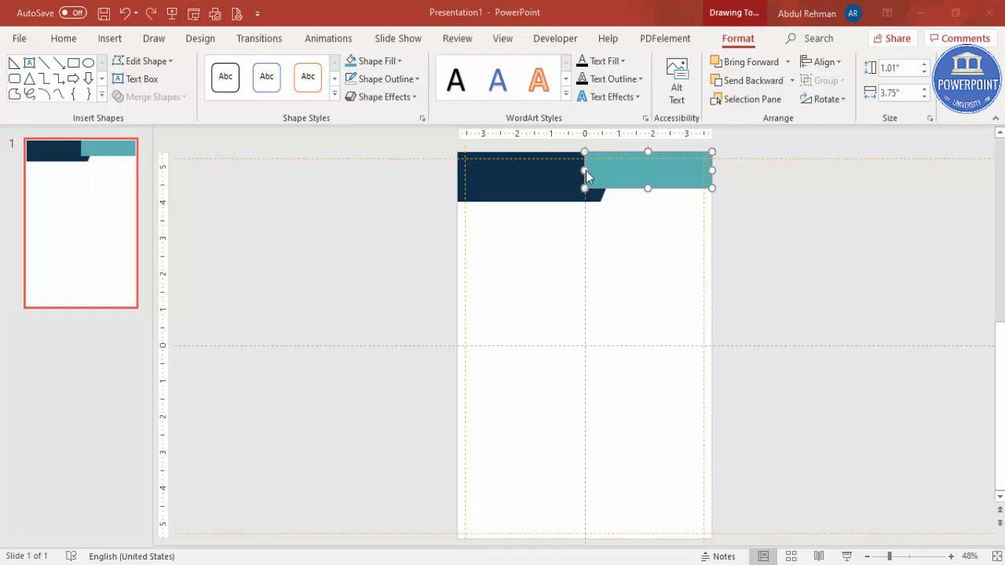
drag(586, 170, 584, 168)
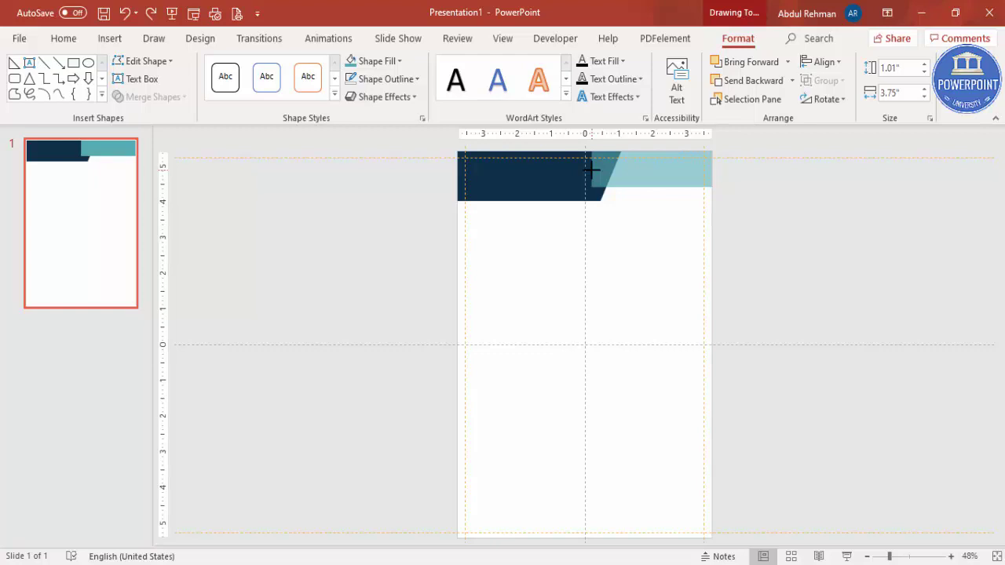
drag(591, 168, 590, 165)
click(608, 227)
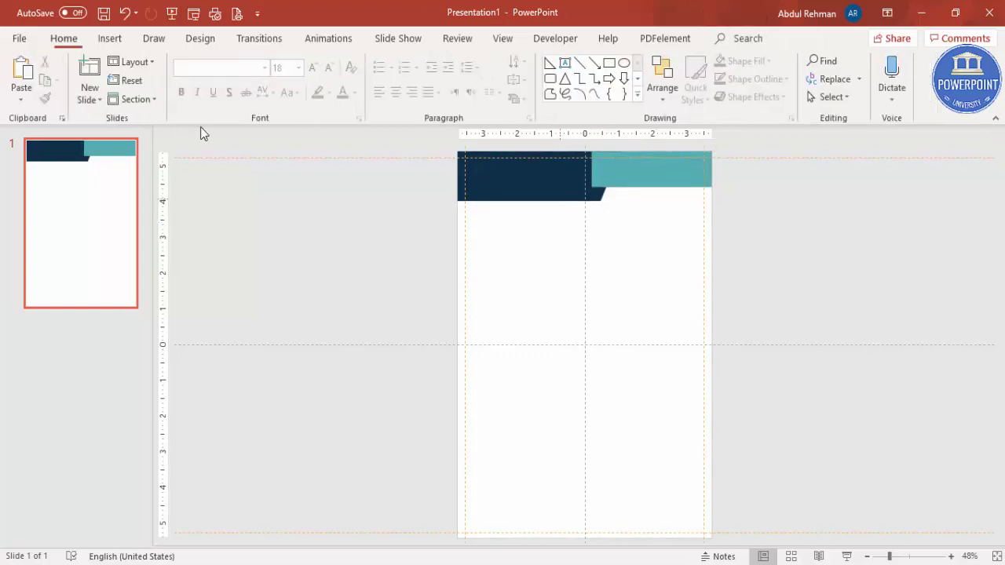
- Draw a small teal, outline-free right triangle at the teal band's left end
click(110, 38)
click(235, 86)
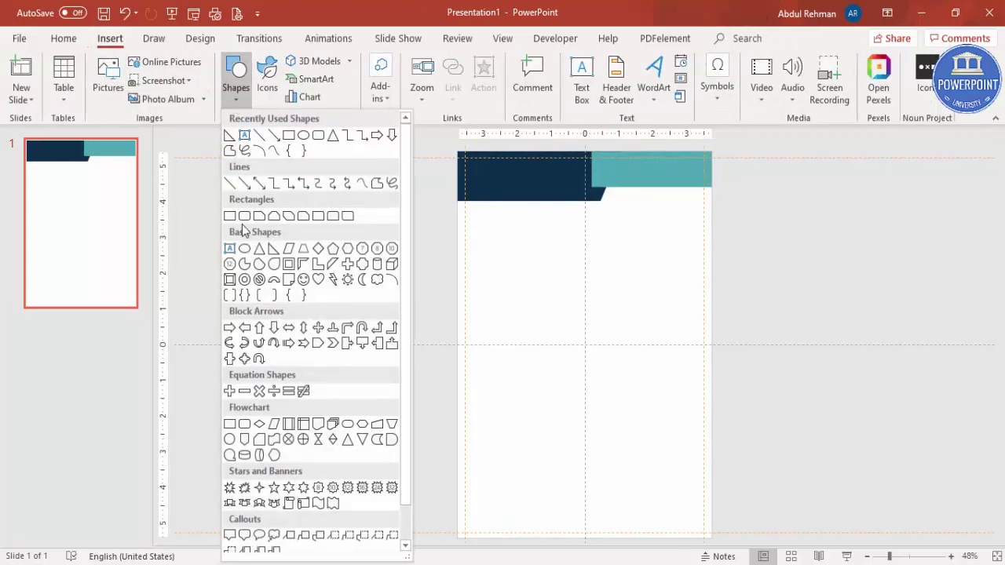
click(270, 248)
mouse_move(576, 163)
mouse_down()
mouse_move(564, 197)
mouse_move(563, 189)
mouse_up()
click(356, 62)
click(385, 77)
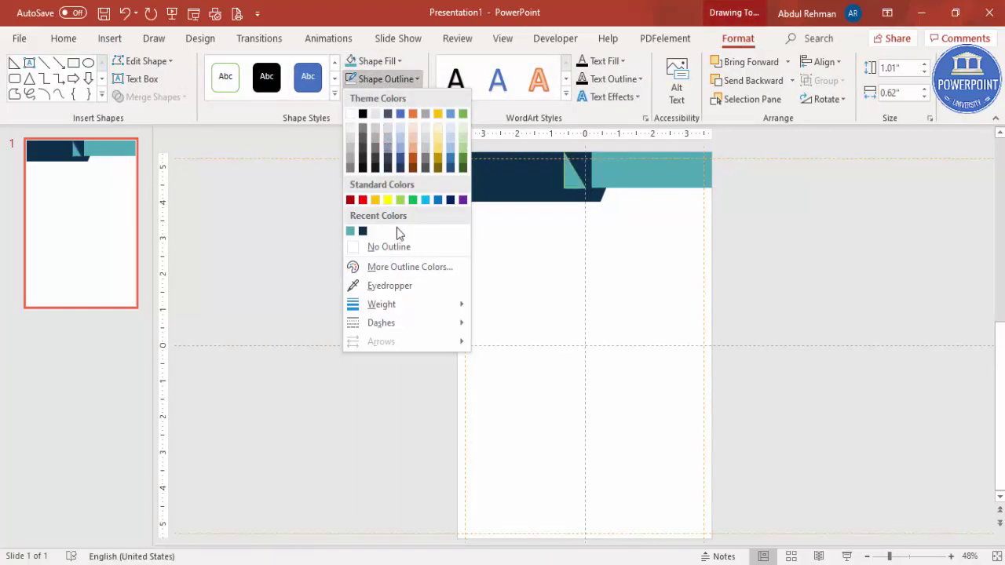
click(395, 248)
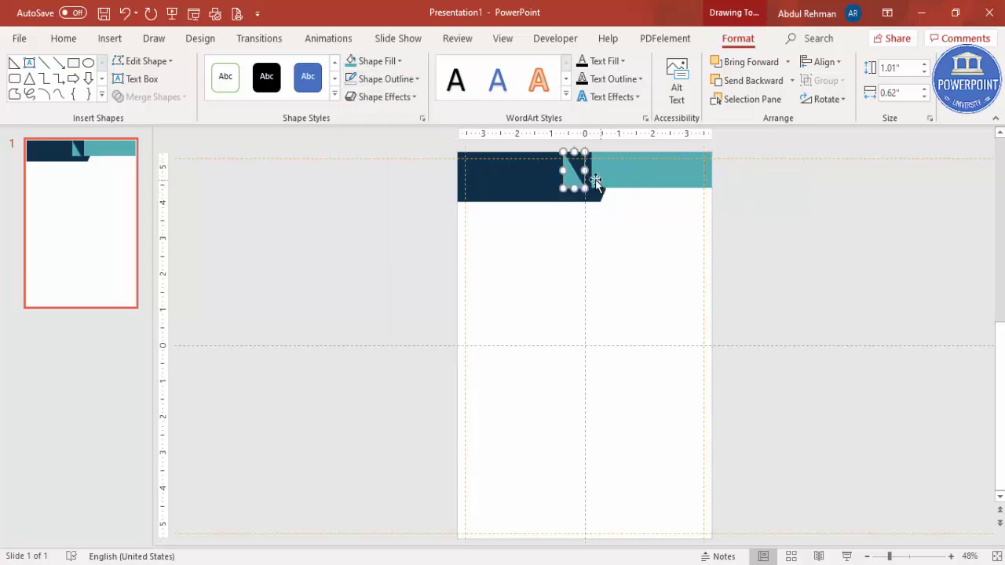
drag(570, 182, 580, 178)
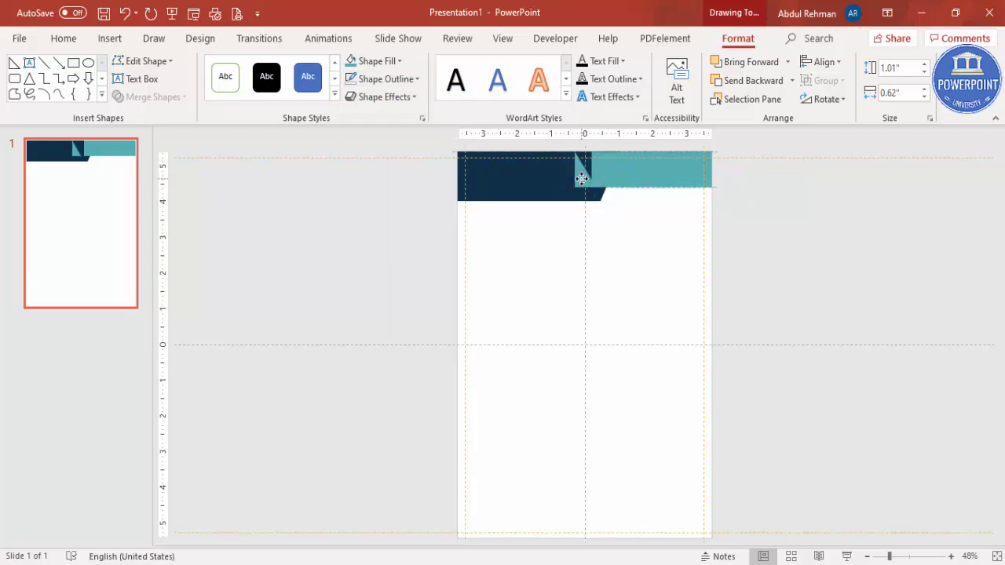
- Flip the triangle horizontally and align it with the teal rectangle, forming a 1.01 by 0.41 in slant
click(838, 100)
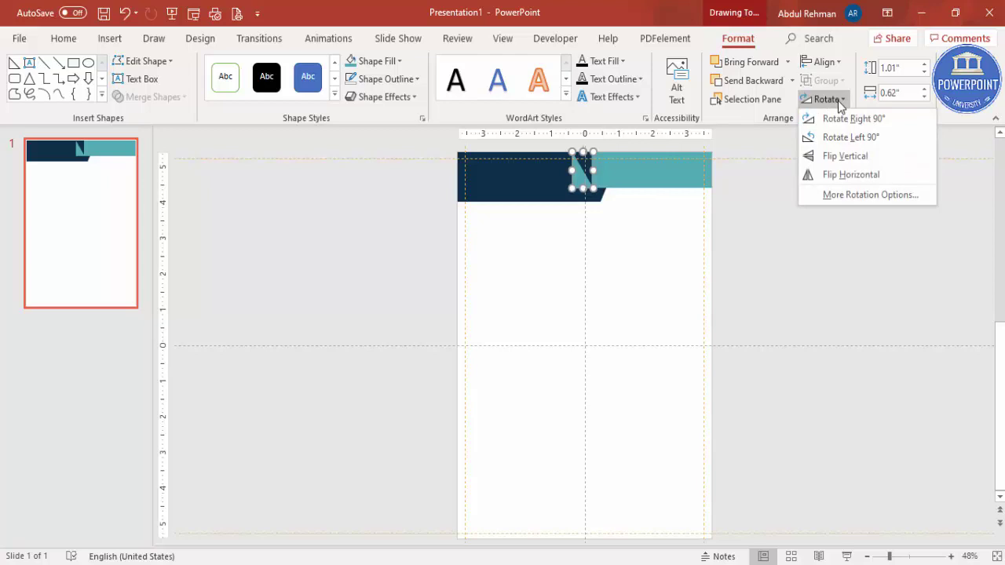
click(841, 173)
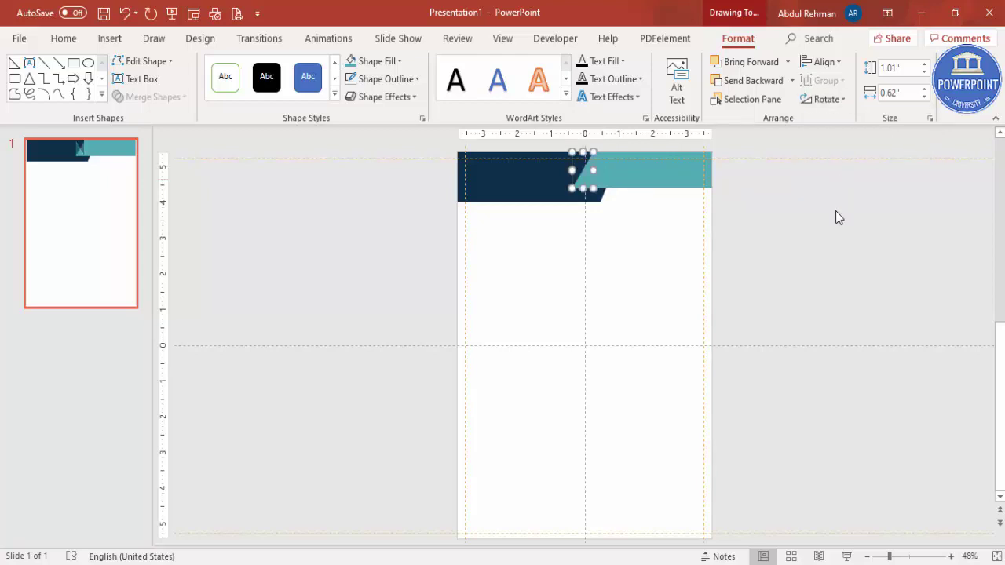
click(916, 560)
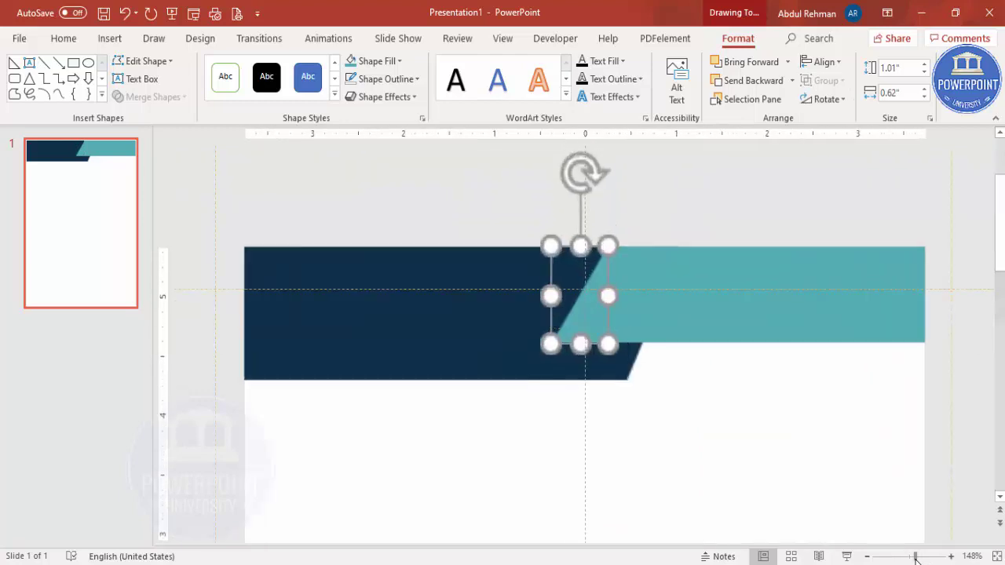
drag(589, 275, 587, 243)
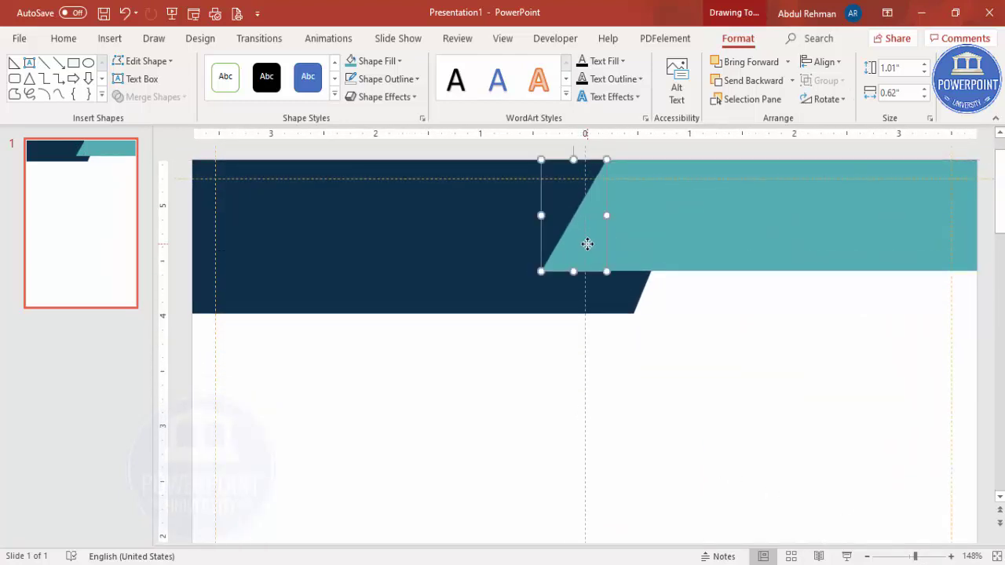
click(635, 243)
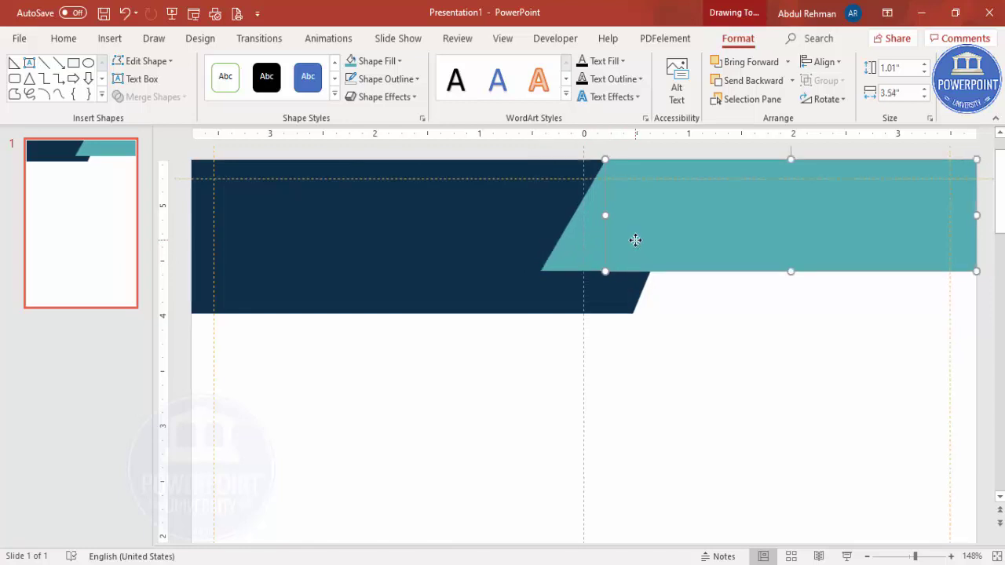
drag(607, 214, 619, 215)
click(596, 226)
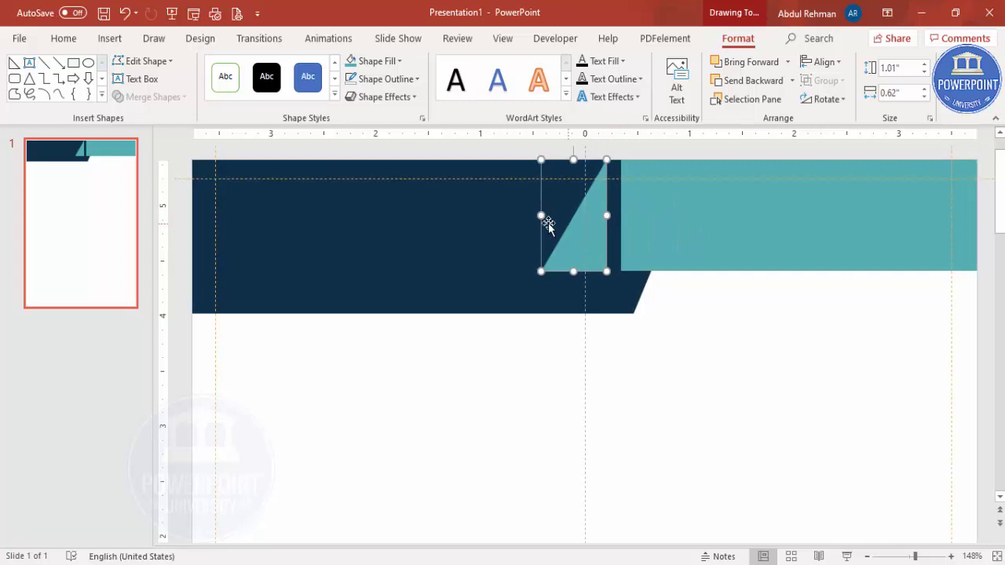
drag(543, 215, 602, 236)
click(711, 358)
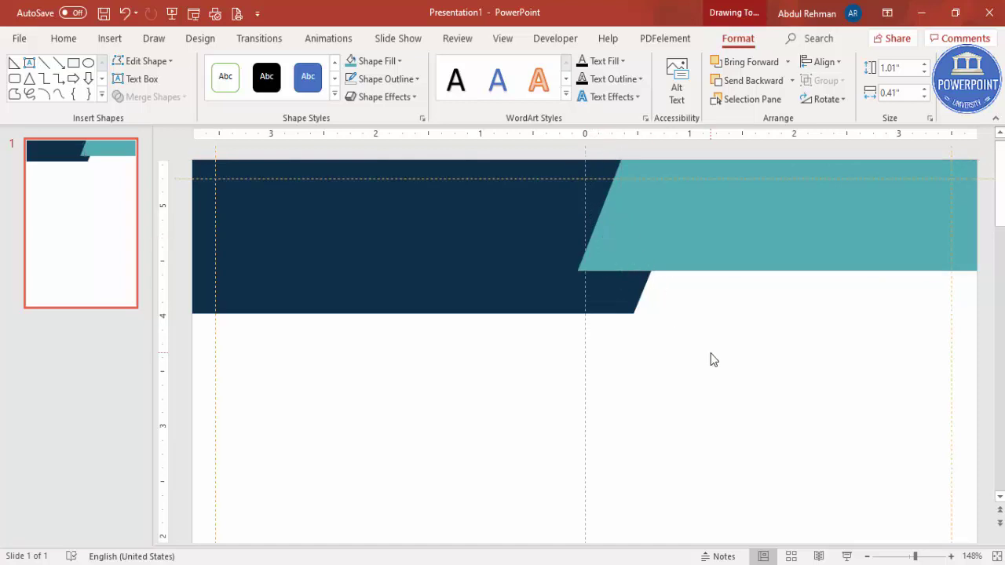